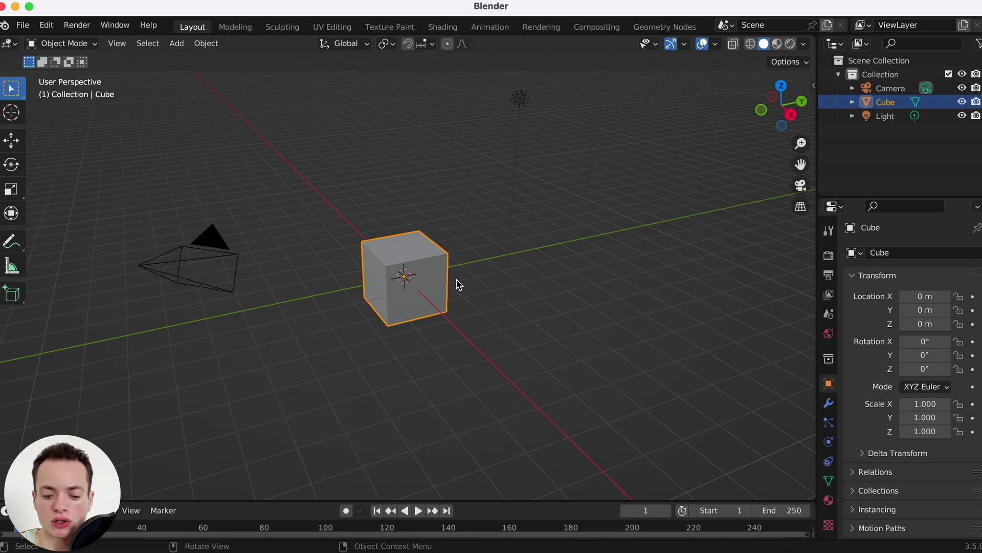
Zoom in and switch to camera view, adjusting the zoom so the cube is framed
scroll(456, 280, "up", 5)
left_click(801, 185)
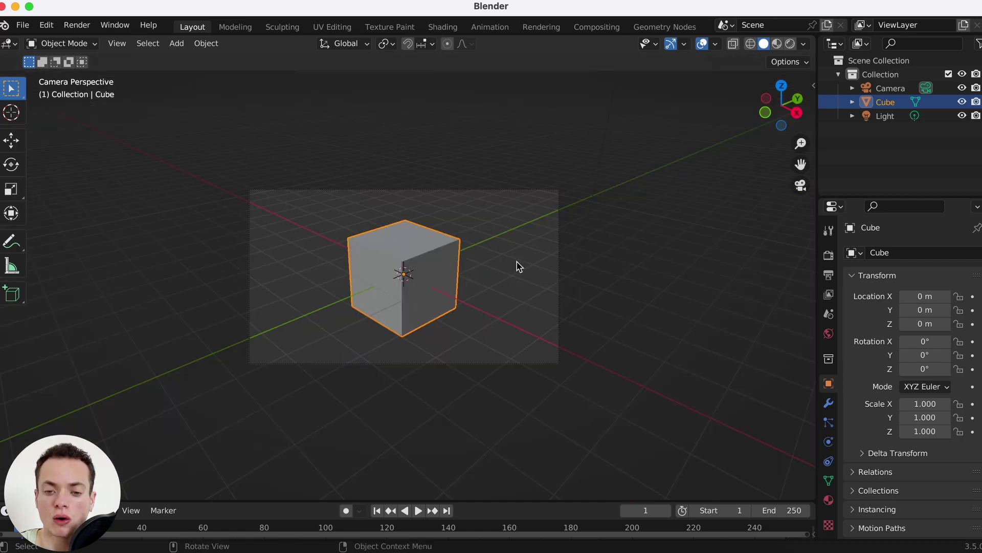
scroll(518, 265, "up", 3)
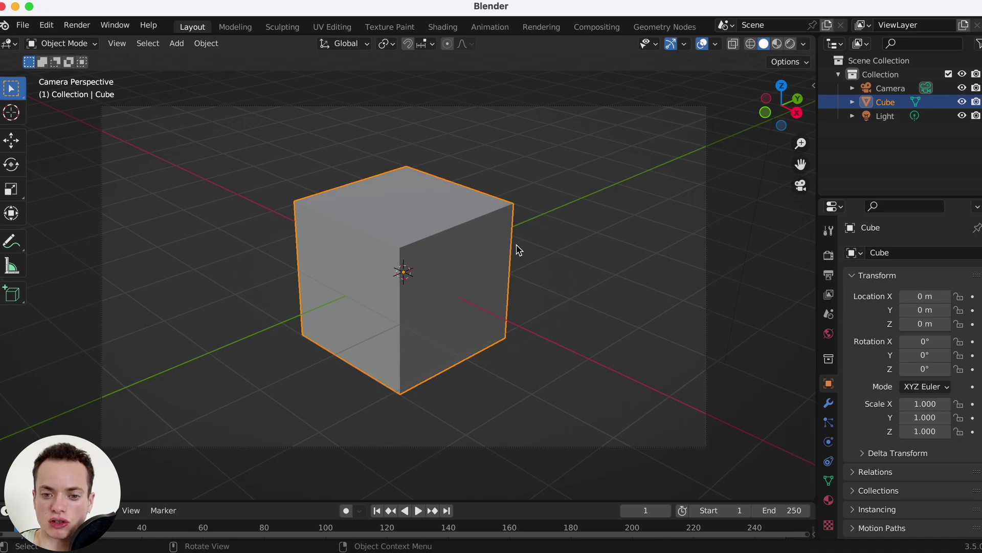
scroll(567, 253, "down", 2)
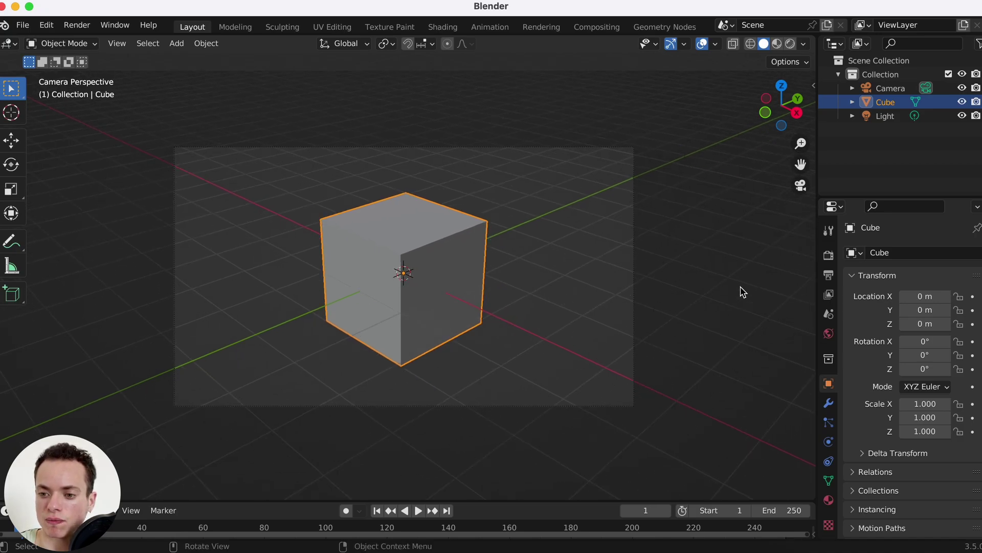
Turn on Transparent in the Film section of Render Properties
left_click(830, 263)
scroll(882, 347, "down", 5)
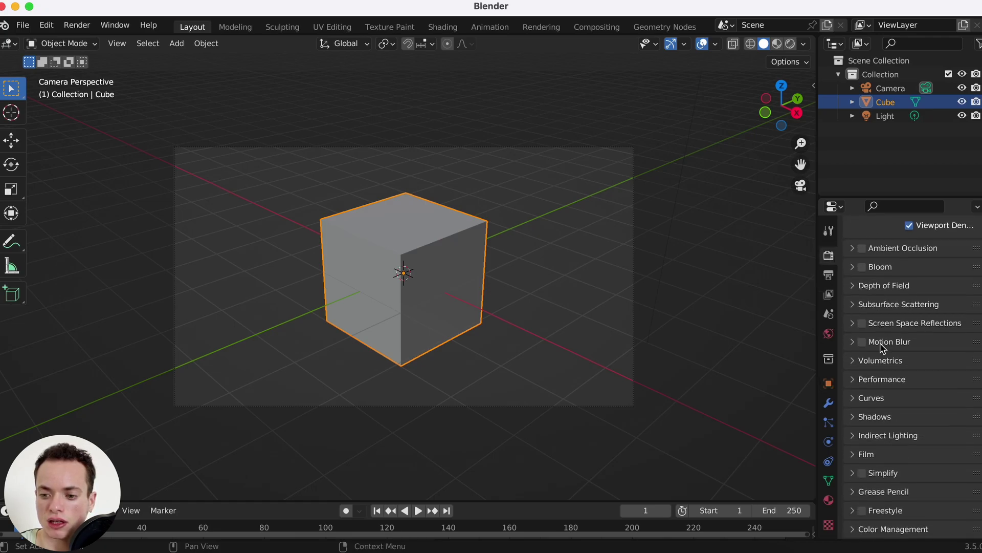
left_click(865, 456)
scroll(865, 457, "down", 3)
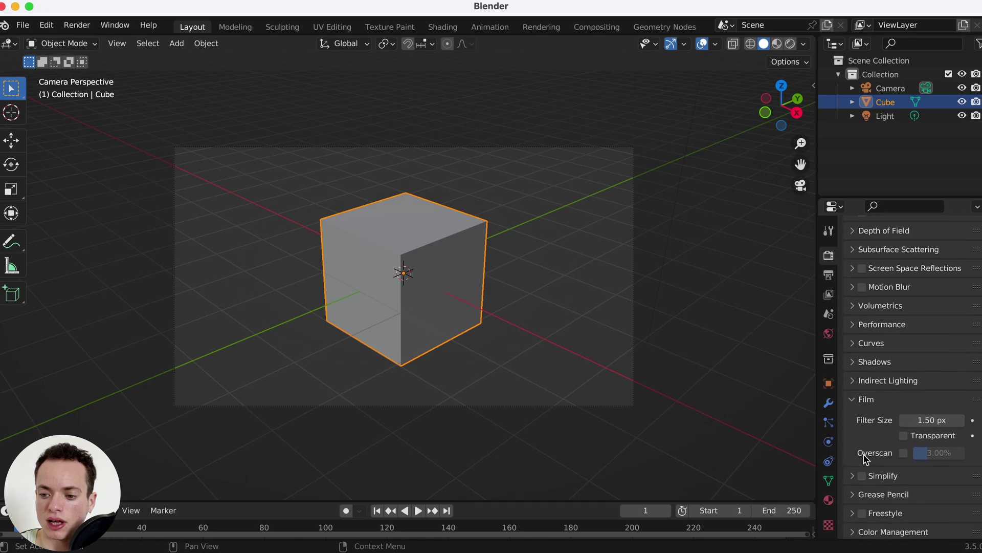
left_click(904, 434)
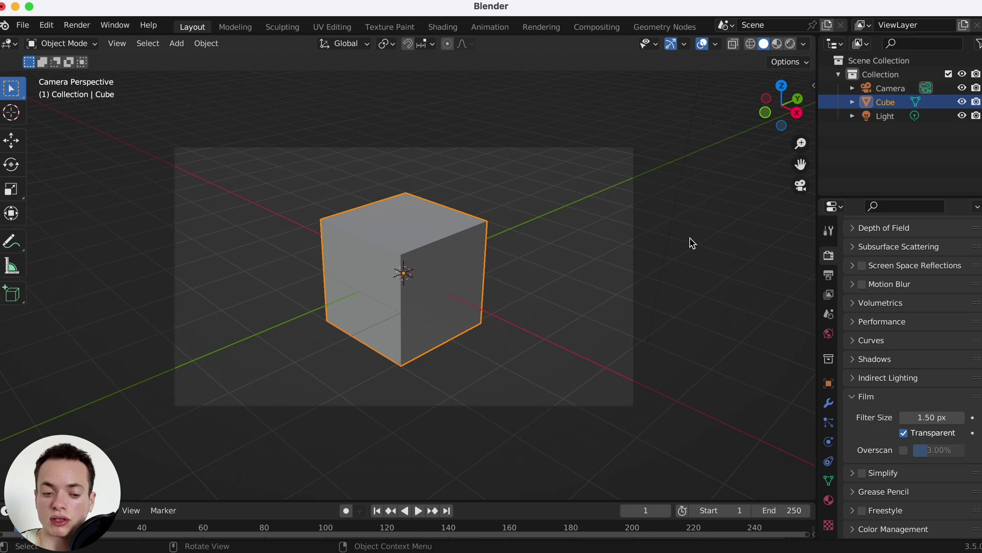
Switch the viewport to Rendered shading and deselect the cube
left_click(791, 44)
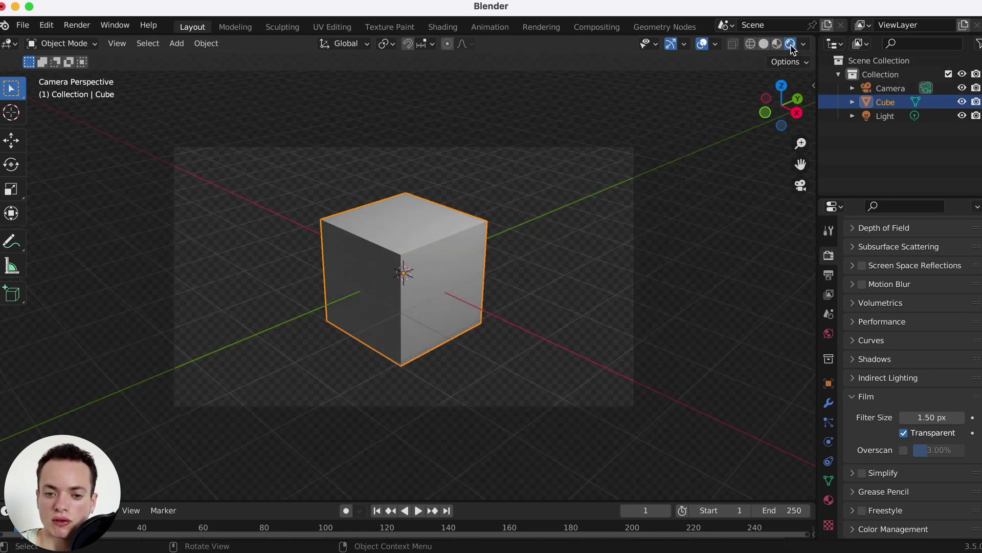
left_click(744, 243)
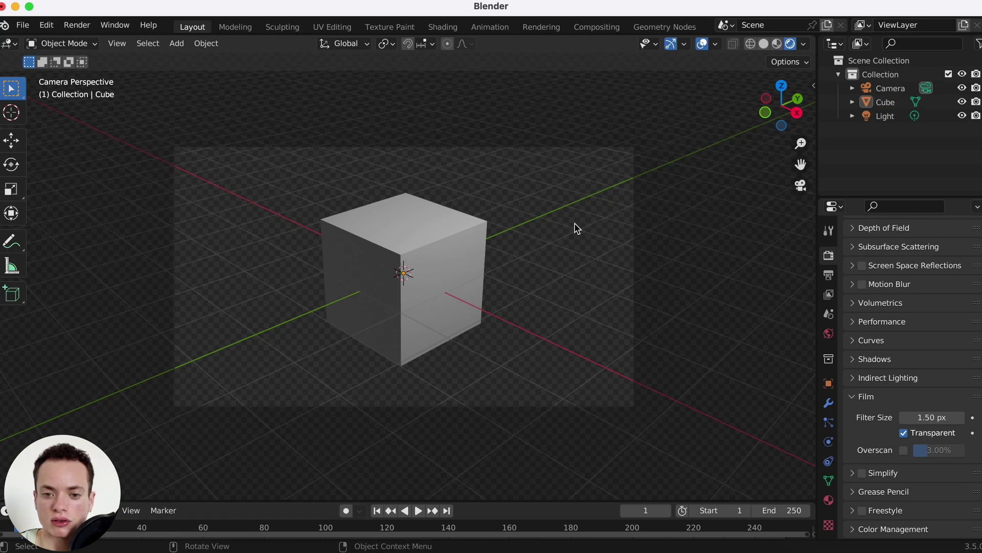
scroll(504, 187, "up", 3)
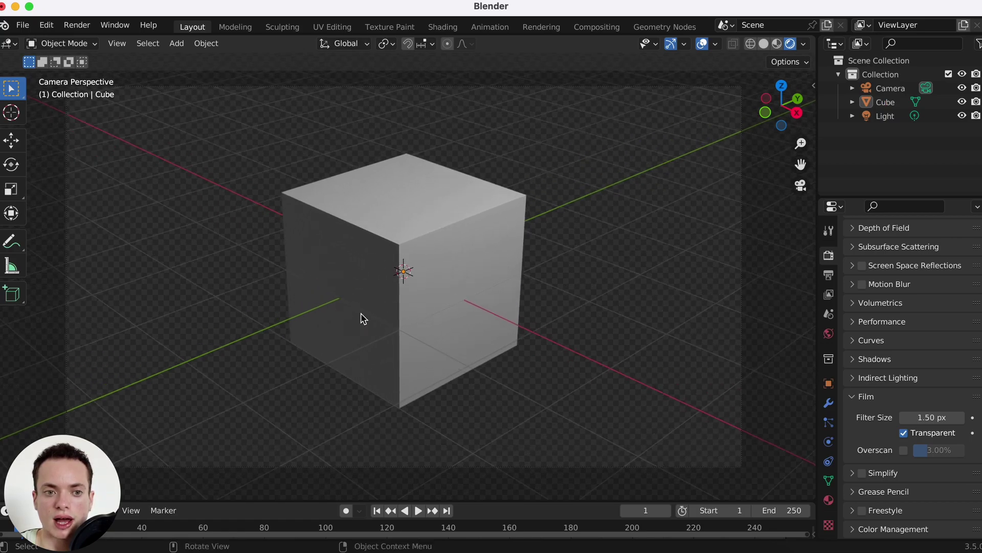
left_click(77, 25)
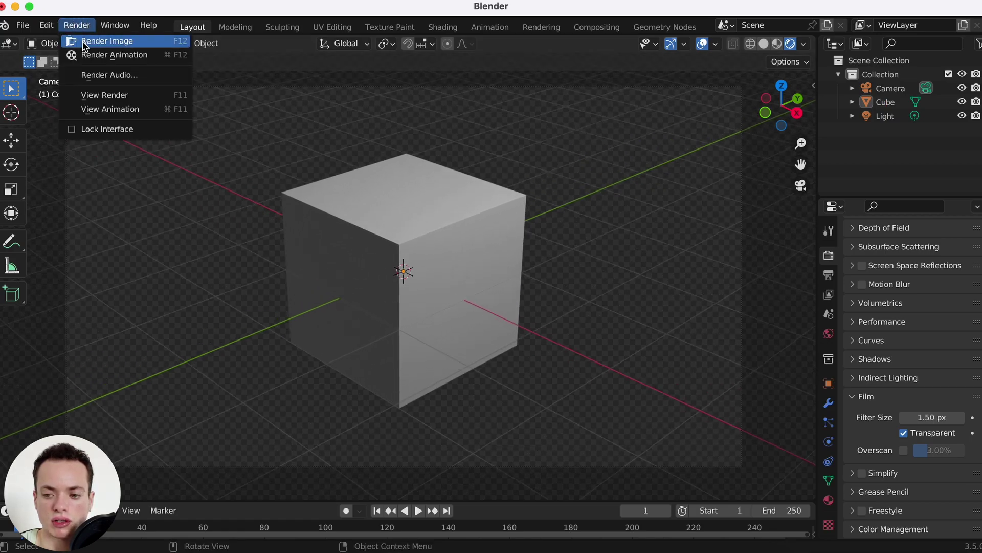
left_click(85, 45)
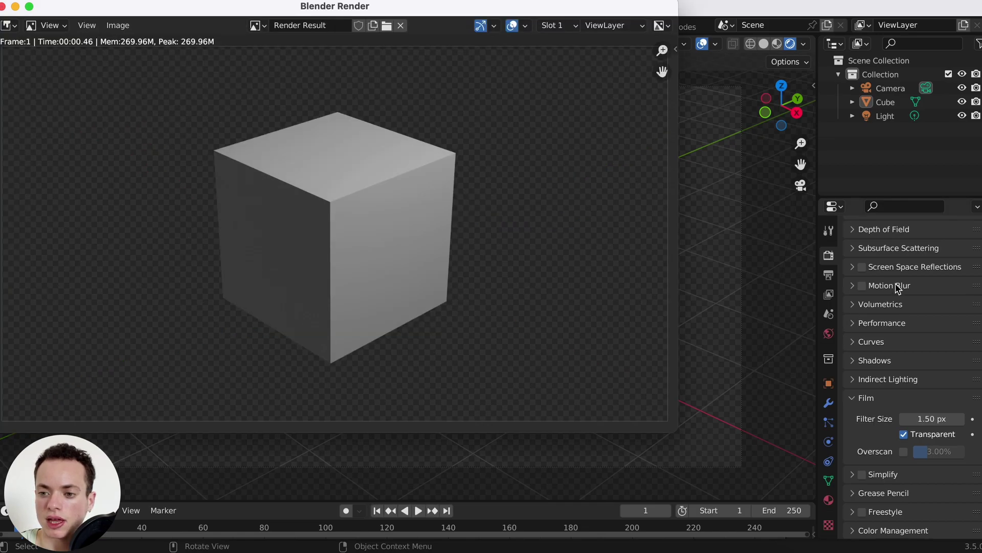
scroll(898, 288, "up", 5)
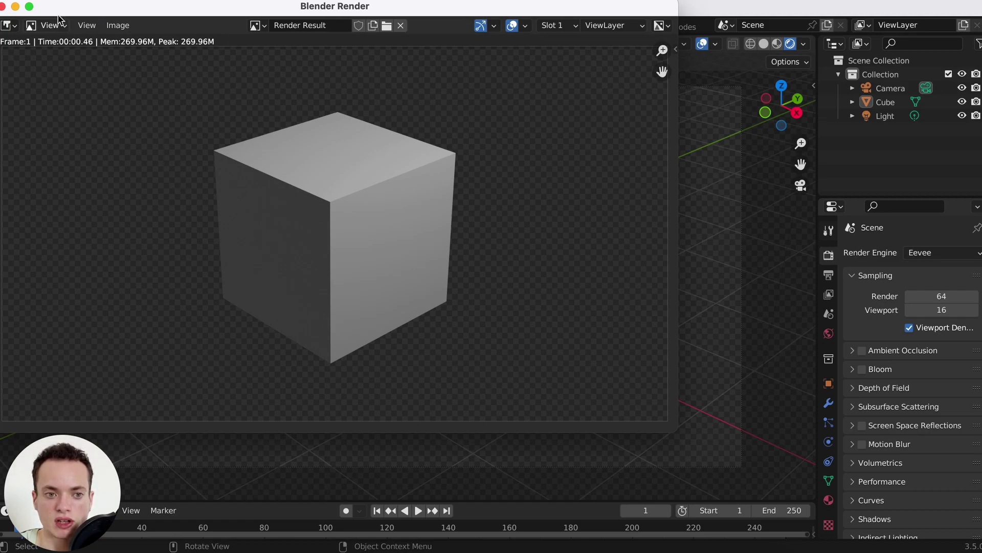
left_click(2, 7)
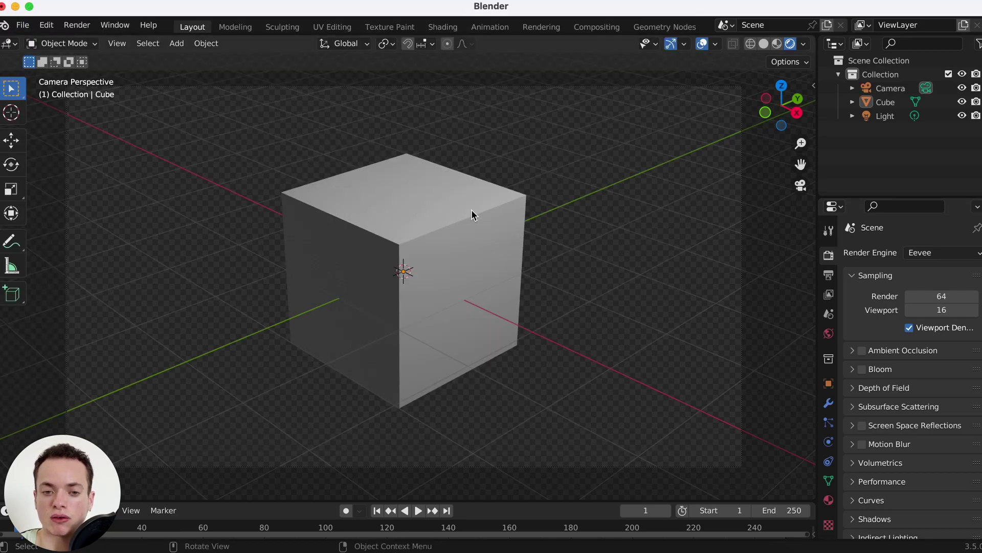
In the Compositing workspace, enable Use Nodes and spread the Render Layers and Composite nodes apart
left_click(599, 28)
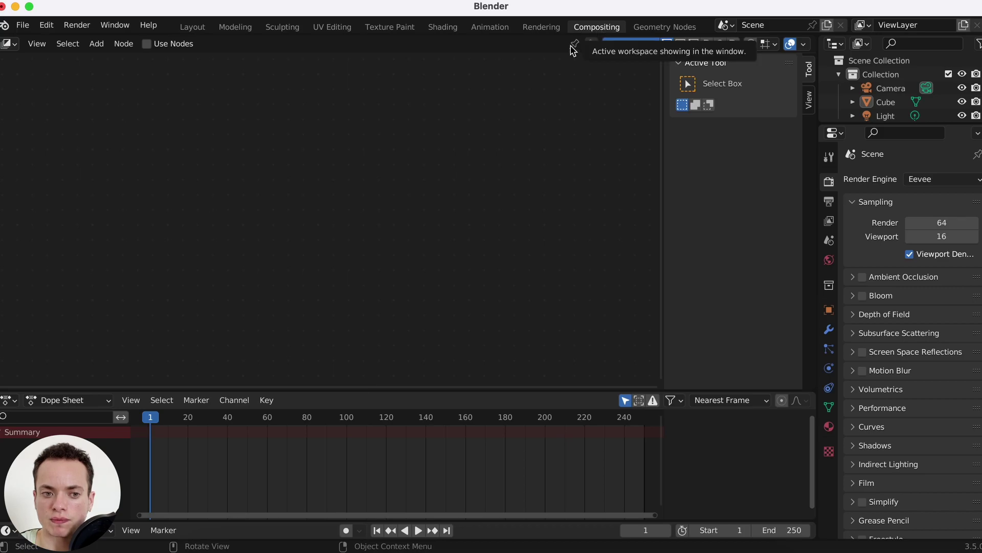
left_click(147, 45)
left_click_drag(193, 106, 170, 106)
left_click_drag(361, 107, 623, 119)
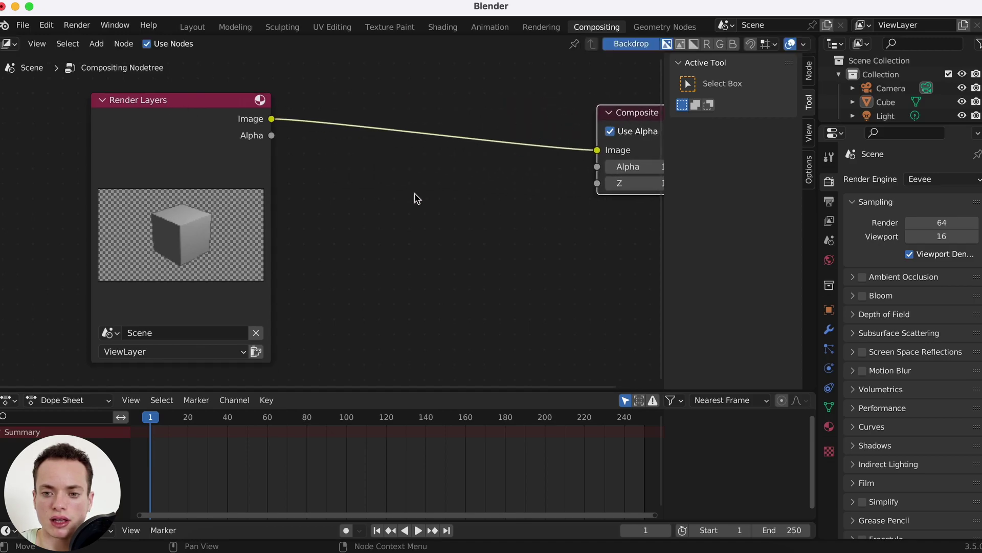
key("Home")
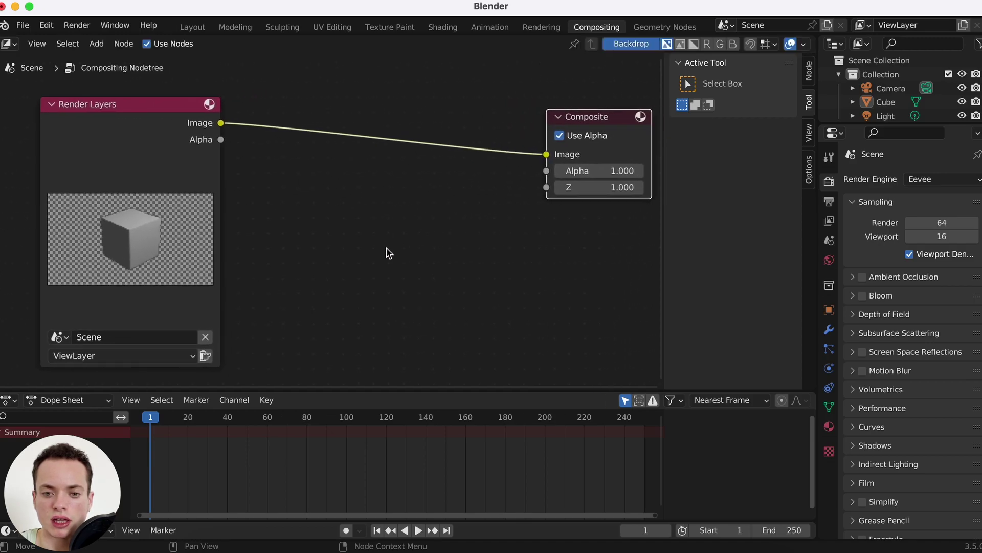
key("shift+a")
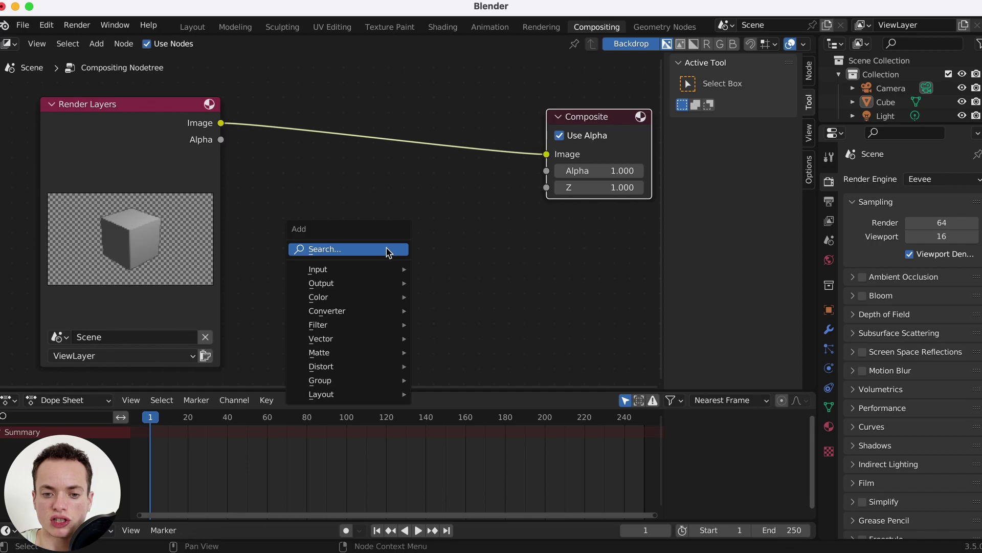
Add a Viewer node and link the Render Layers Image output to it
left_click(354, 249)
type("vie")
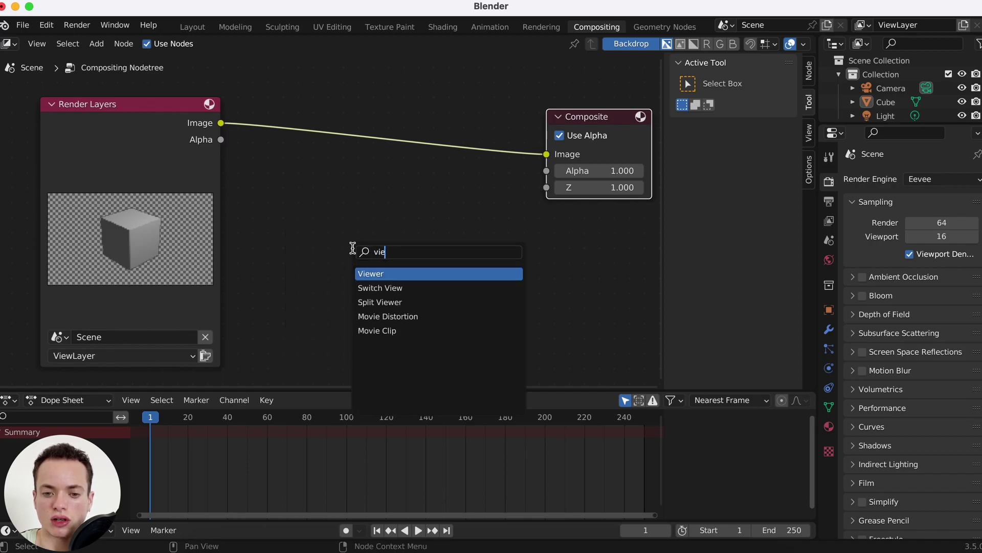
left_click(372, 273)
left_click(560, 276)
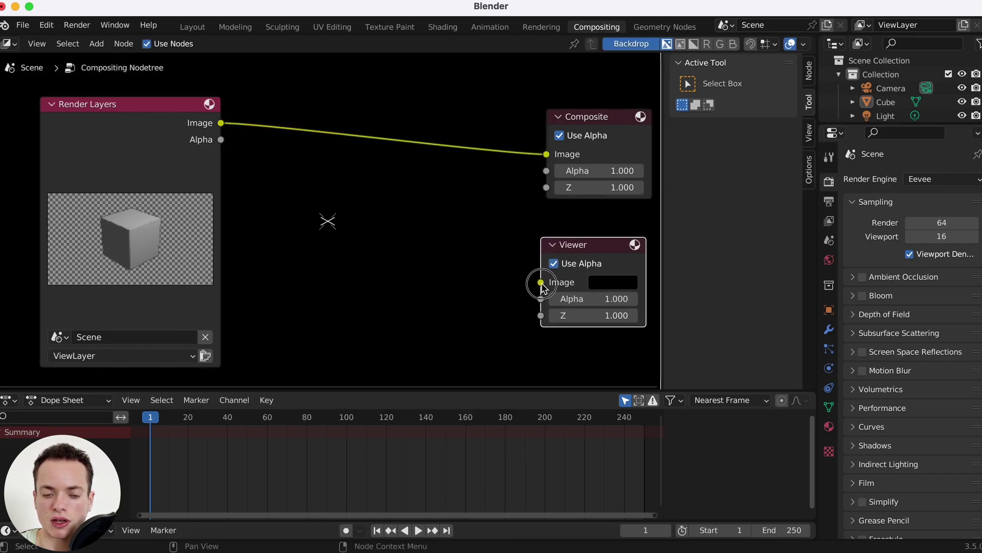
left_click_drag(541, 282, 68, 122)
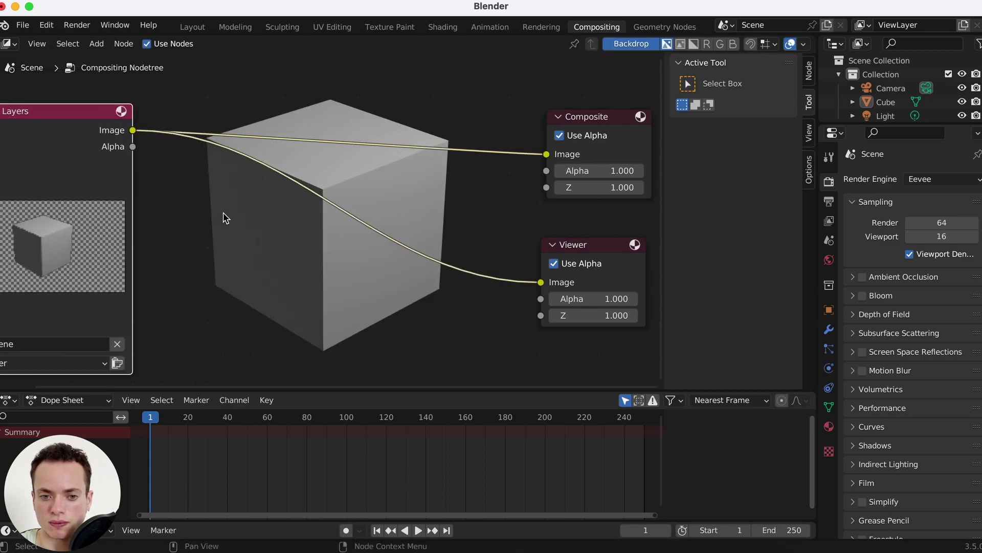
Drop an Alpha Over node onto the Render Layers–Viewer link and enlarge the node editor
key("shift+a")
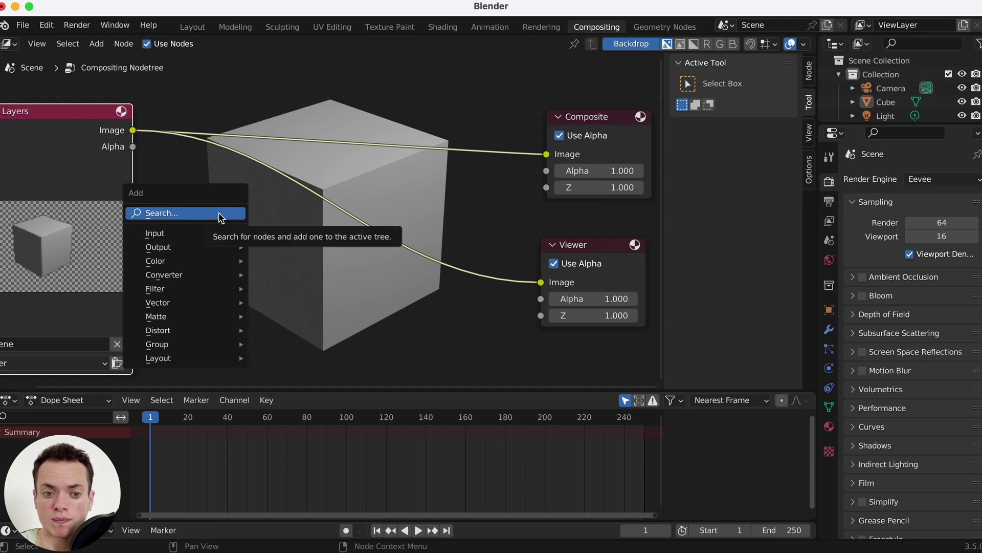
left_click(221, 214)
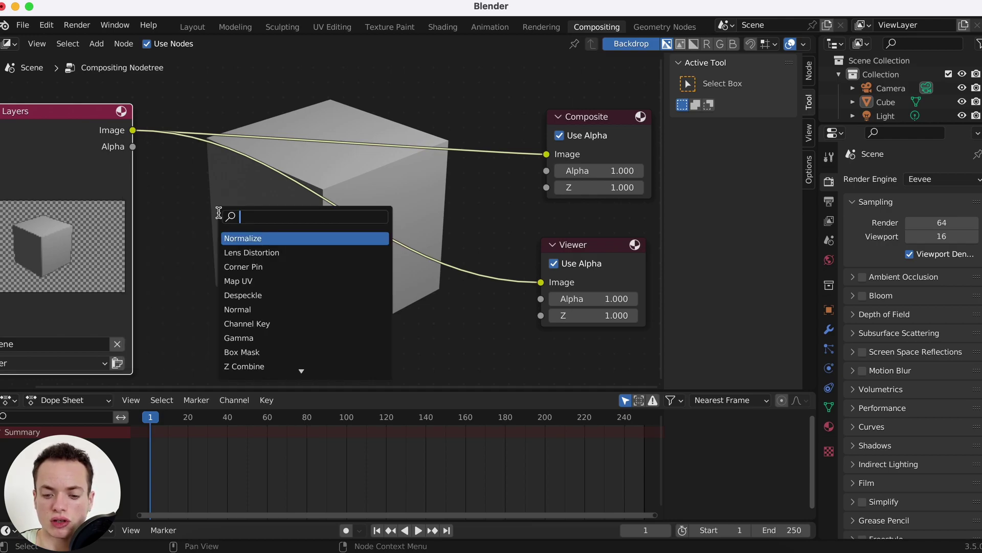
type("alp")
left_click(245, 253)
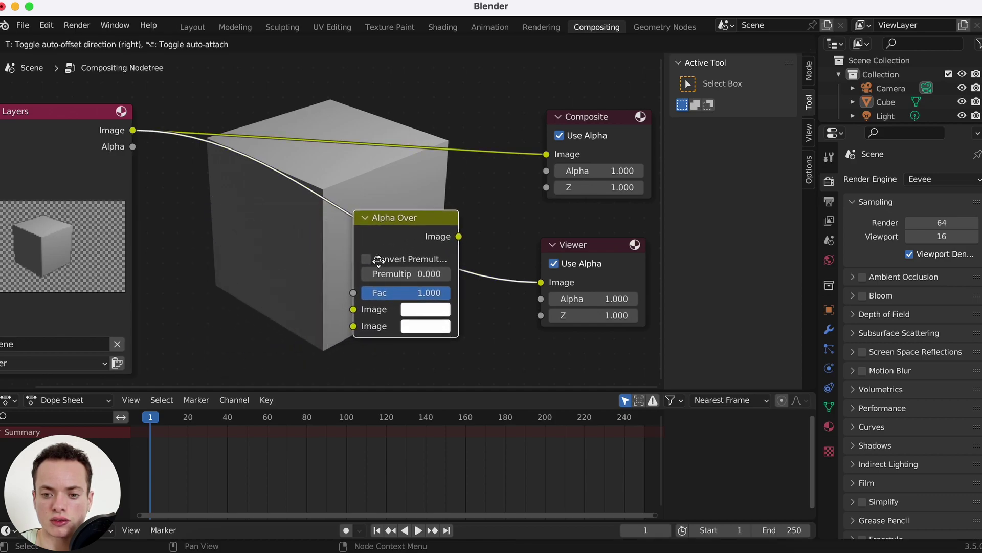
left_click(375, 252)
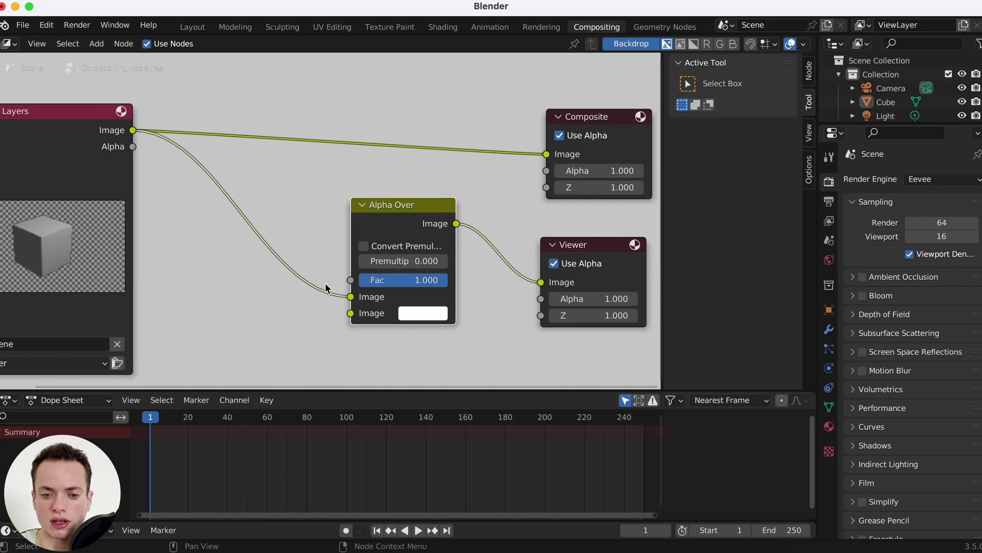
scroll(272, 202, "down", 1)
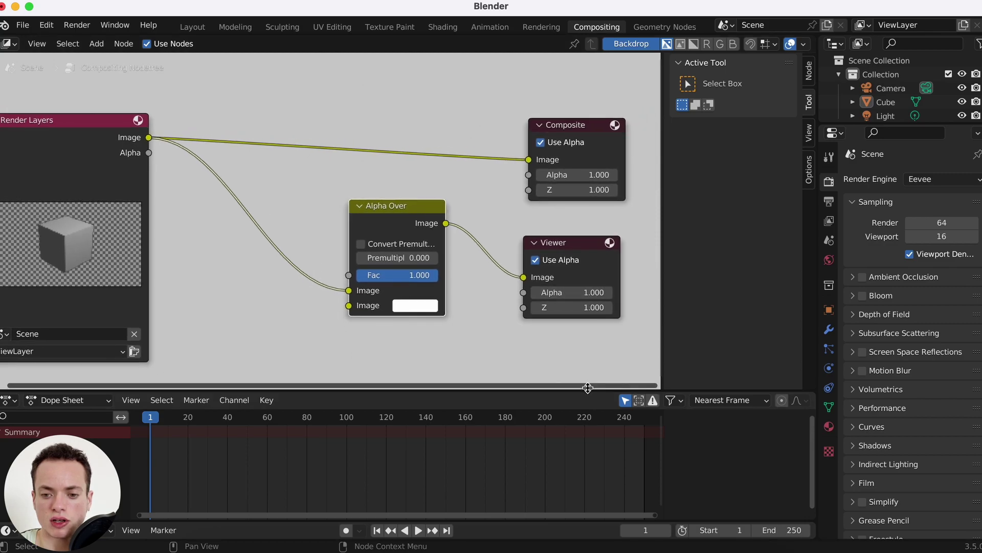
left_click_drag(588, 388, 592, 471)
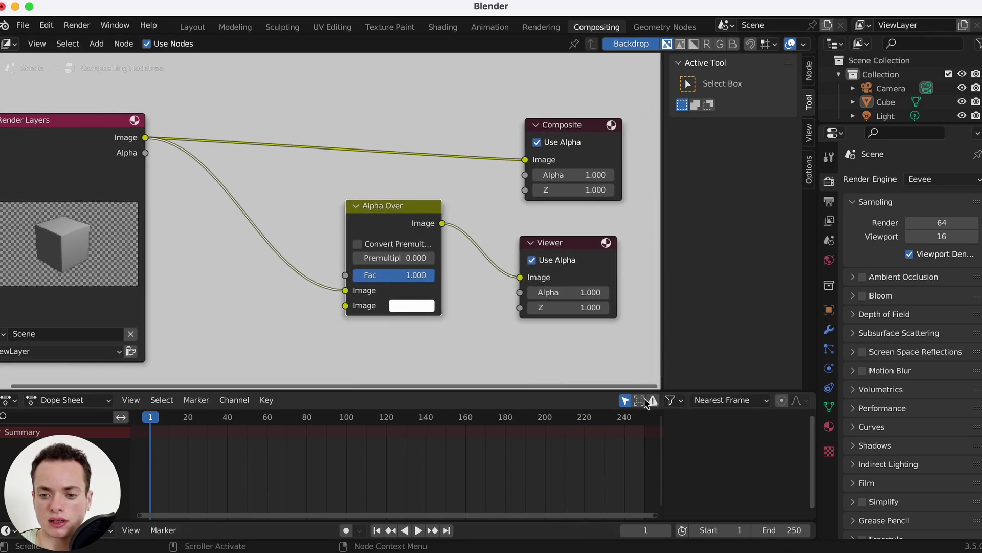
left_click_drag(649, 392, 666, 502)
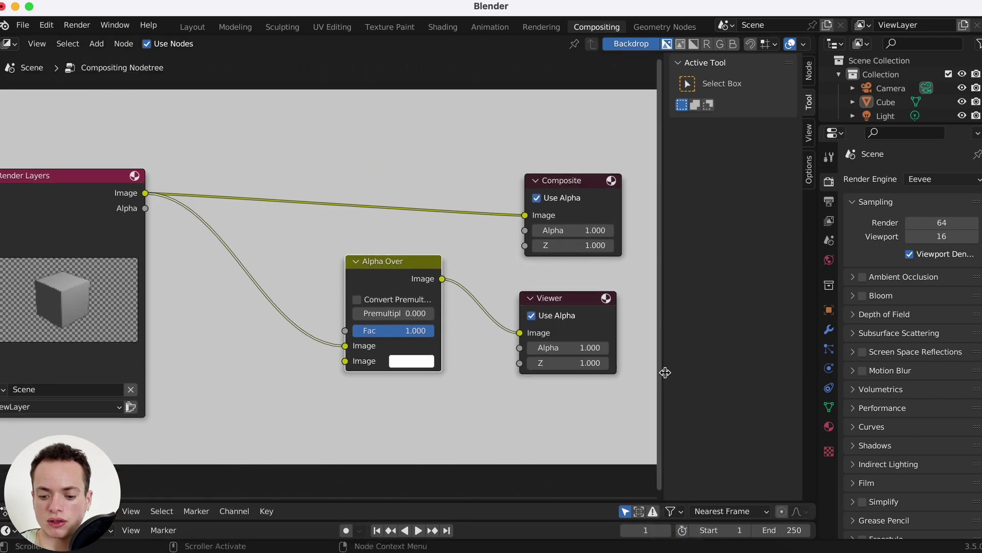
Hide the sidebar, move the render link to Alpha Over's second Image socket, and lower Render Layers
key("n")
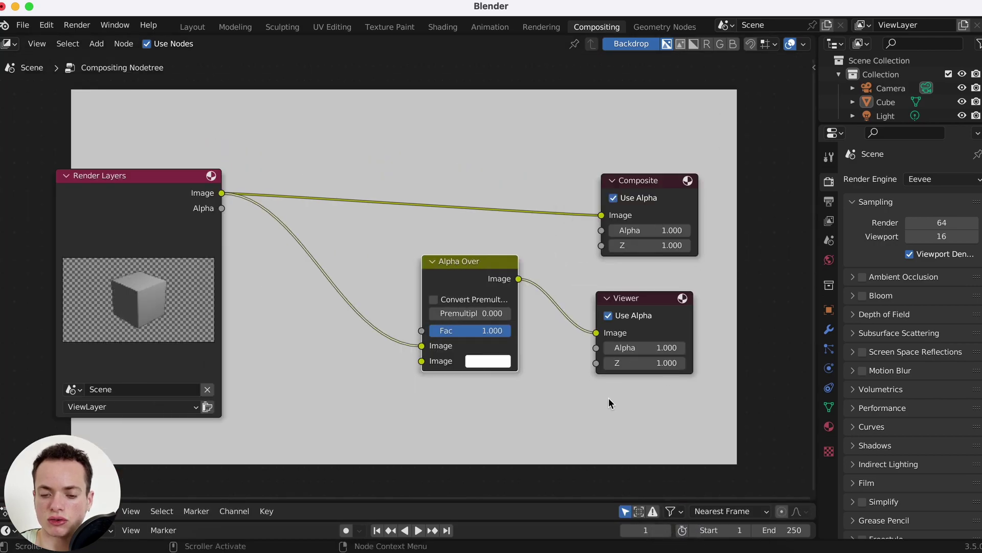
scroll(380, 264, "right", 3)
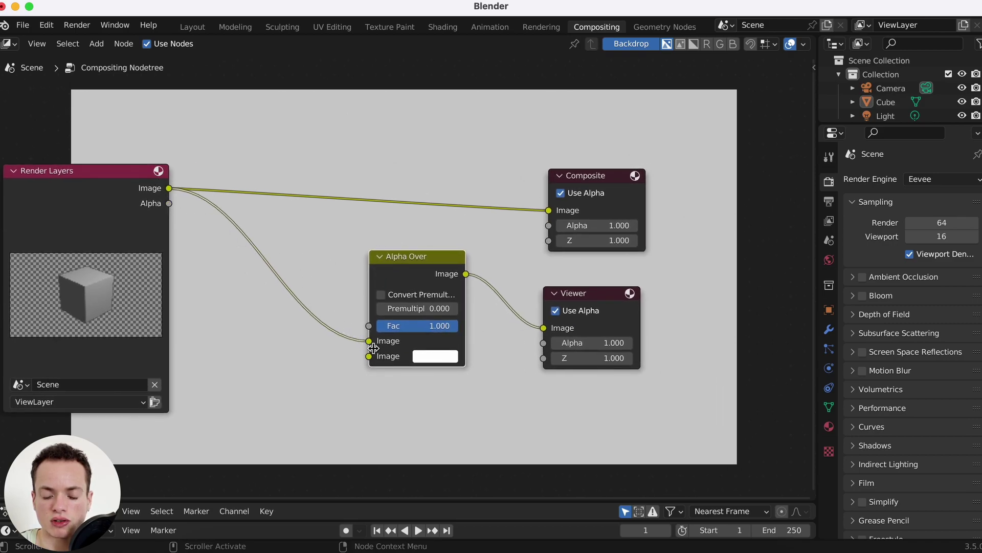
mouse_move(366, 342)
left_mouse_down()
mouse_move(359, 362)
mouse_move(368, 356)
left_mouse_up()
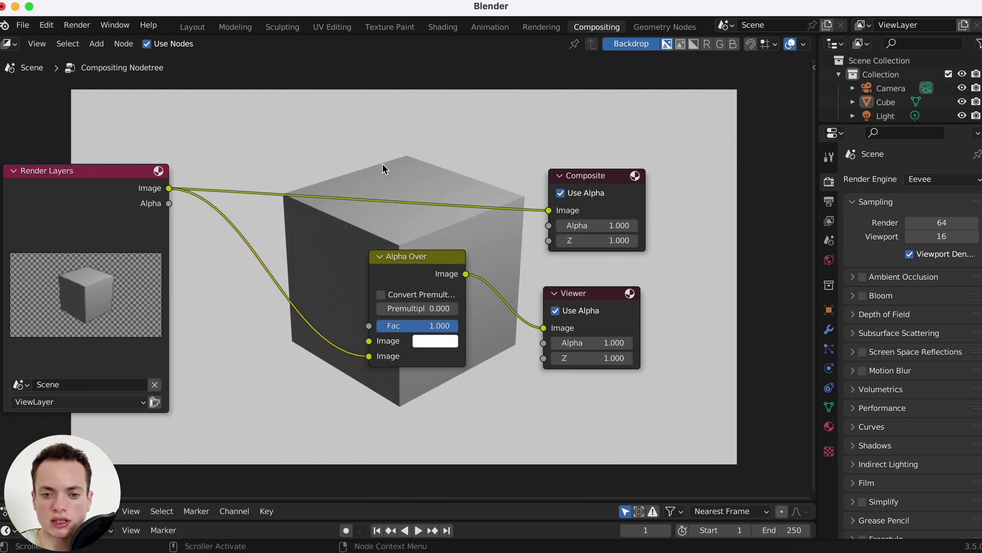
left_click_drag(117, 178, 117, 235)
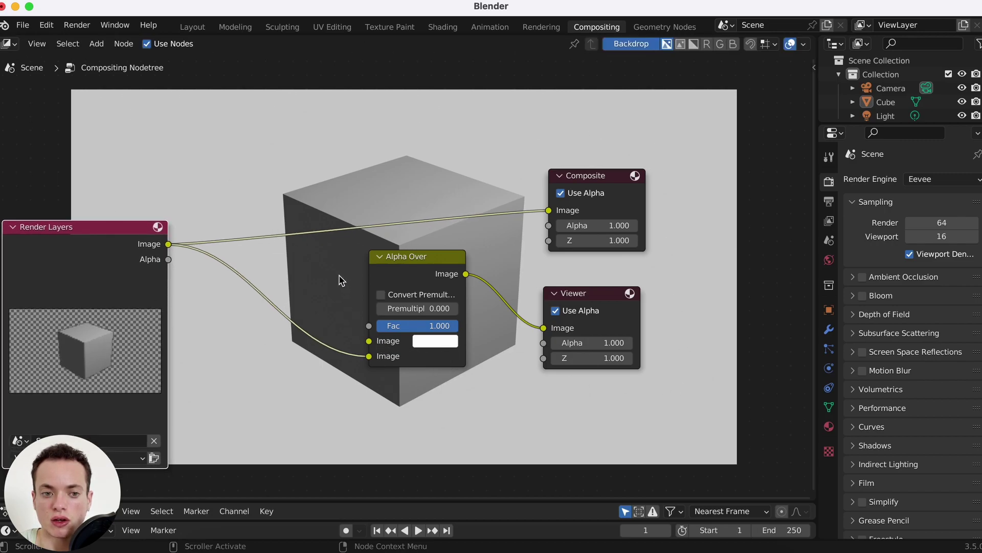
Add an Image node at top-left and link it to Alpha Over's first Image input
key("shift+a")
left_click(308, 321)
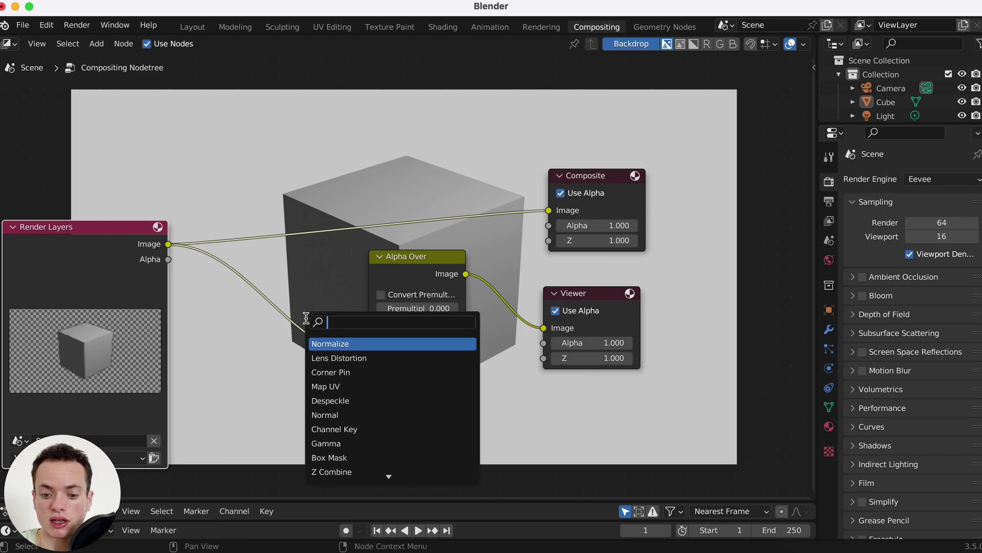
type("image")
key("Return")
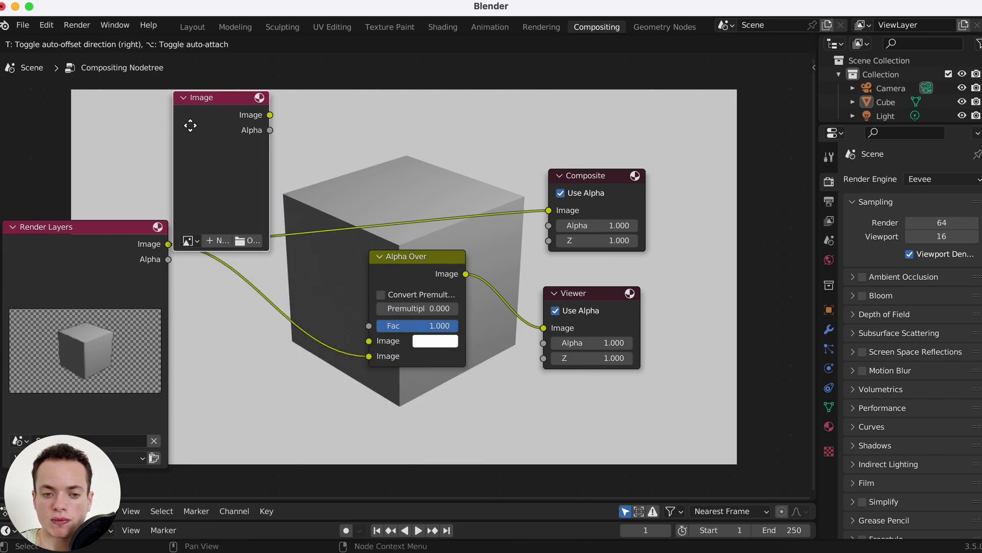
left_click(188, 110)
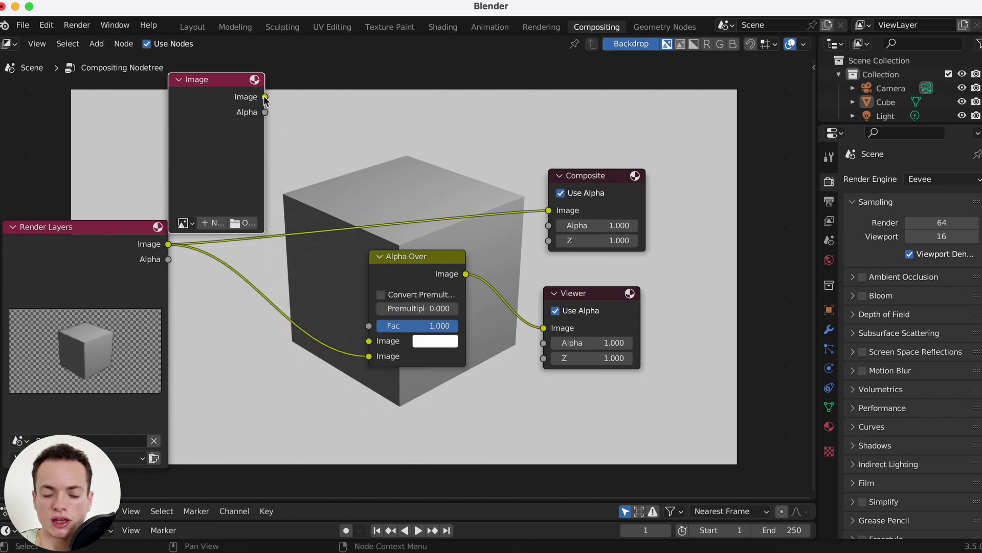
left_click_drag(266, 97, 369, 342)
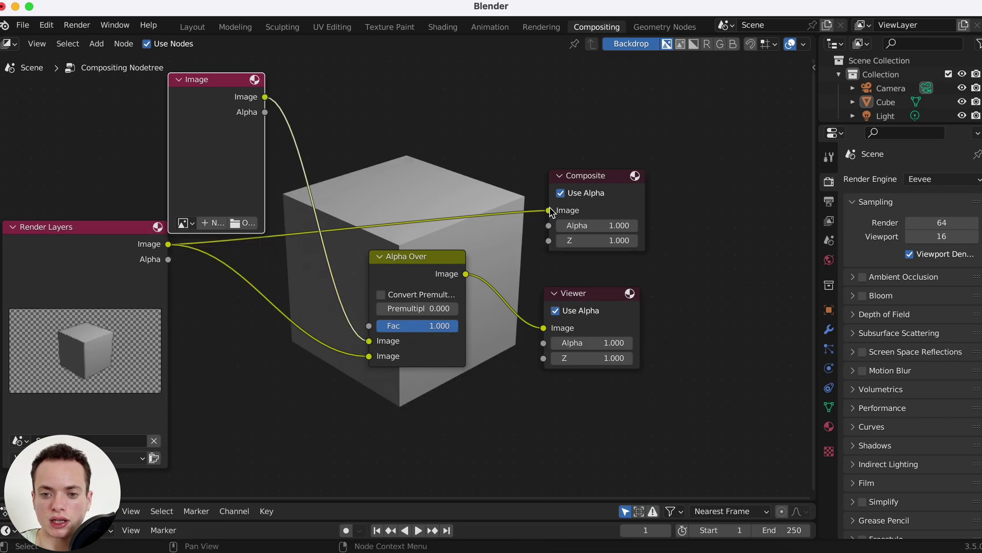
Cut the Render Layers–Composite link and move Composite right and Render Layers left
left_click_drag(550, 211, 285, 219)
left_click_drag(594, 180, 754, 151)
left_click_drag(133, 234, 115, 234)
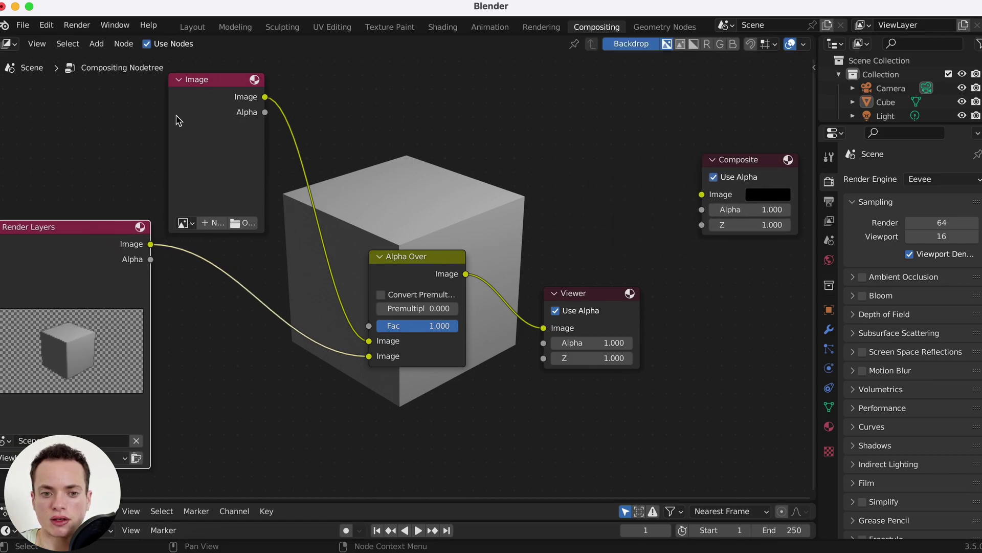
Load the purple-cyan gradient JPG from the Gradient folder into the Image node
left_click(248, 226)
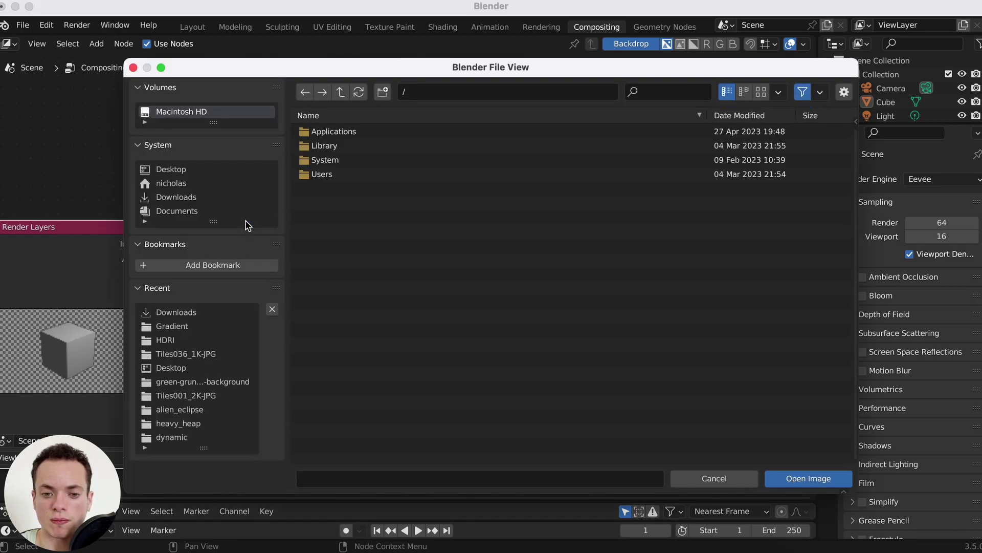
left_click(187, 313)
left_click(373, 259)
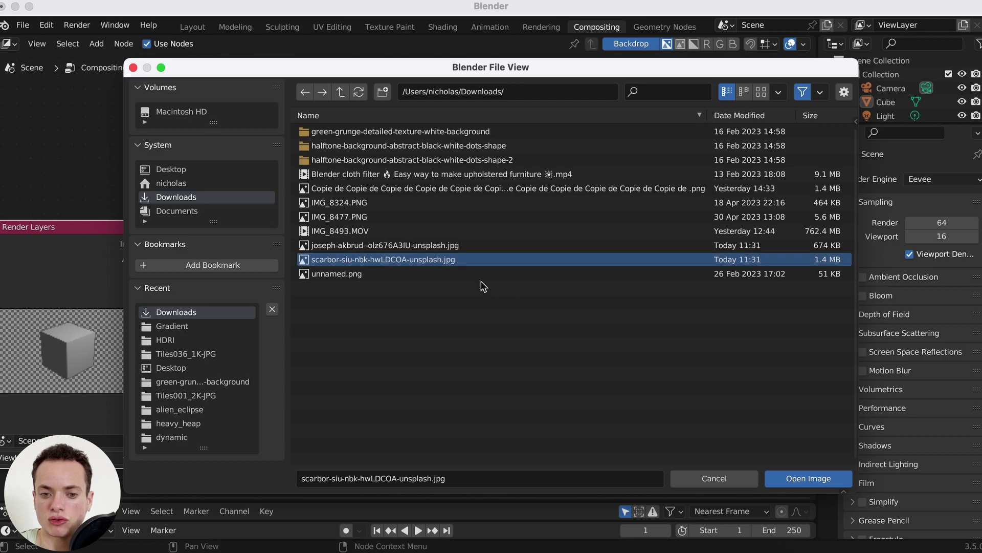
left_click(406, 245)
left_click(177, 328)
left_click(413, 232)
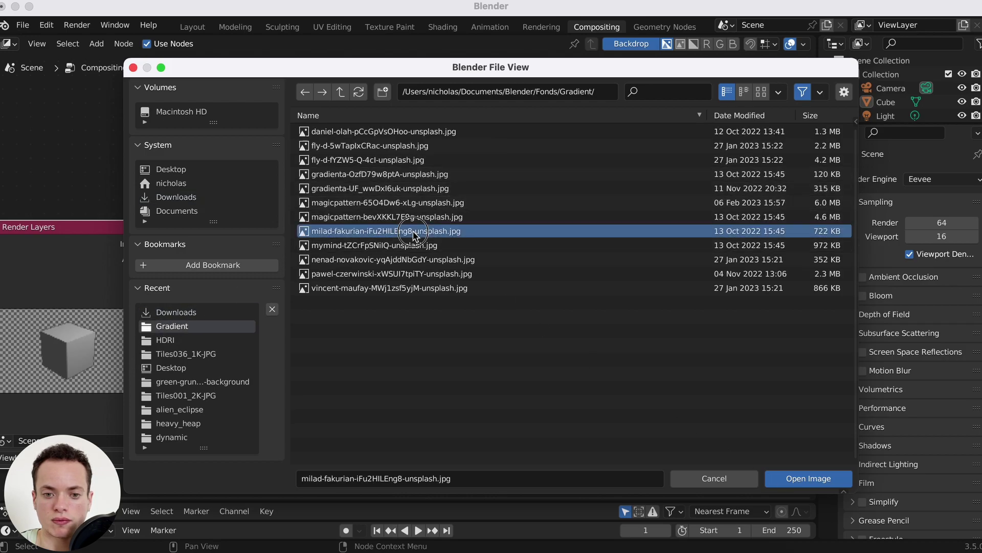
left_click(809, 479)
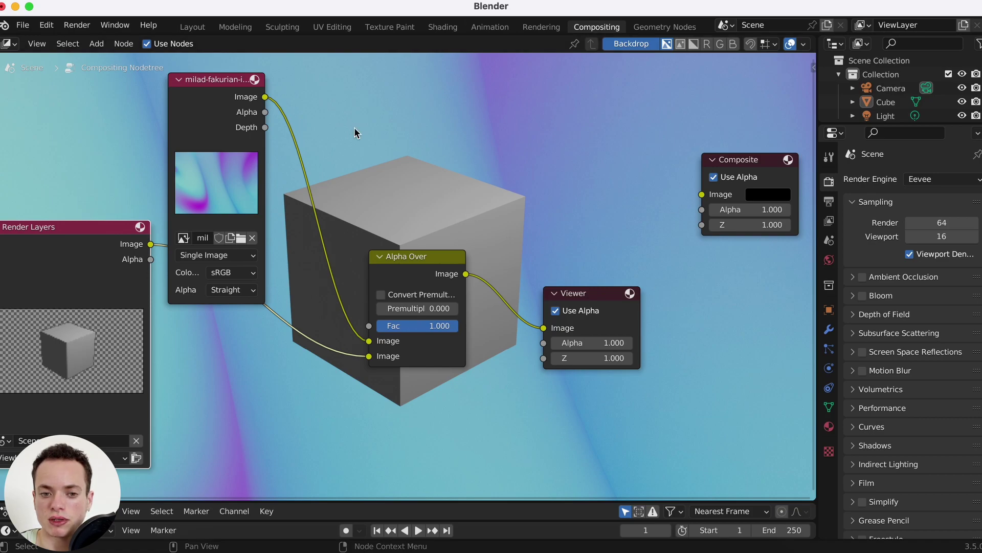
Drag the gradient Image node to the upper left above Render Layers and zoom the view out
left_click_drag(209, 85, 123, 73)
scroll(440, 281, "down", 2)
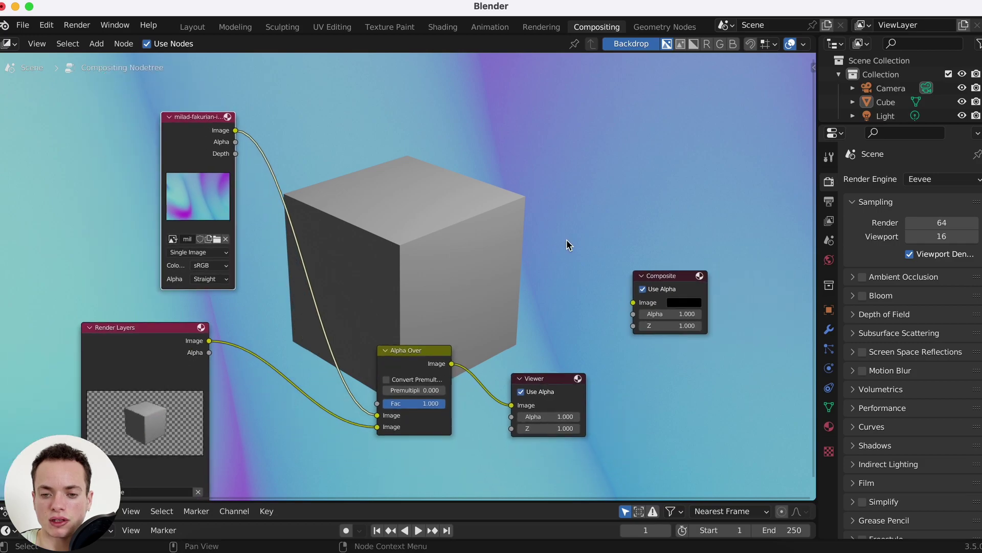
scroll(261, 255, "right", 2)
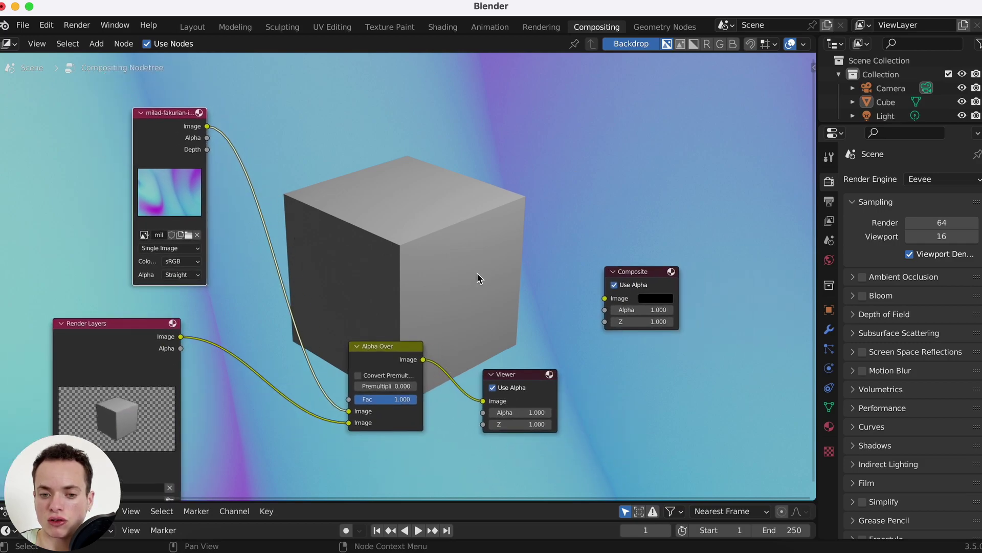
Add a Scale node onto the link between the gradient Image node and Alpha Over
key("shift+a")
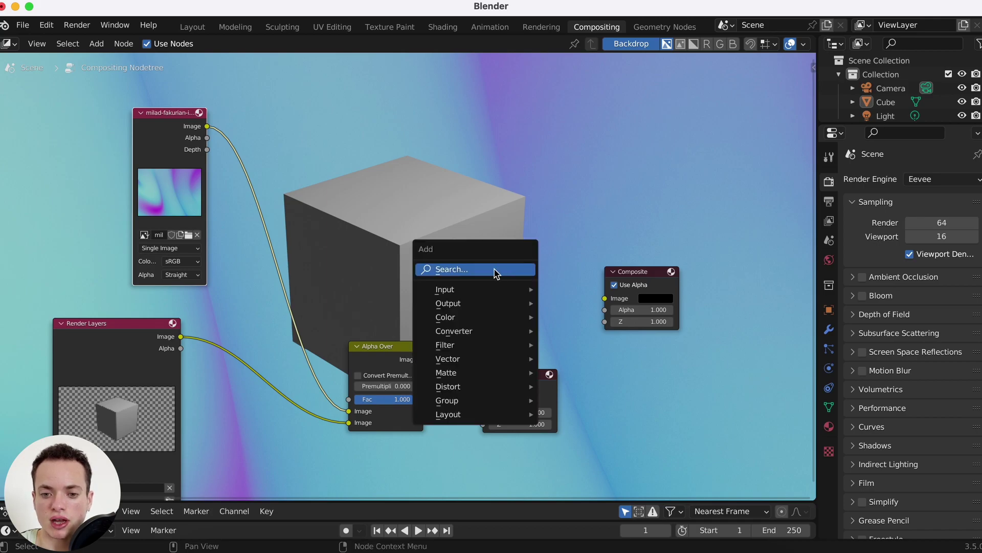
left_click(493, 270)
type("sca")
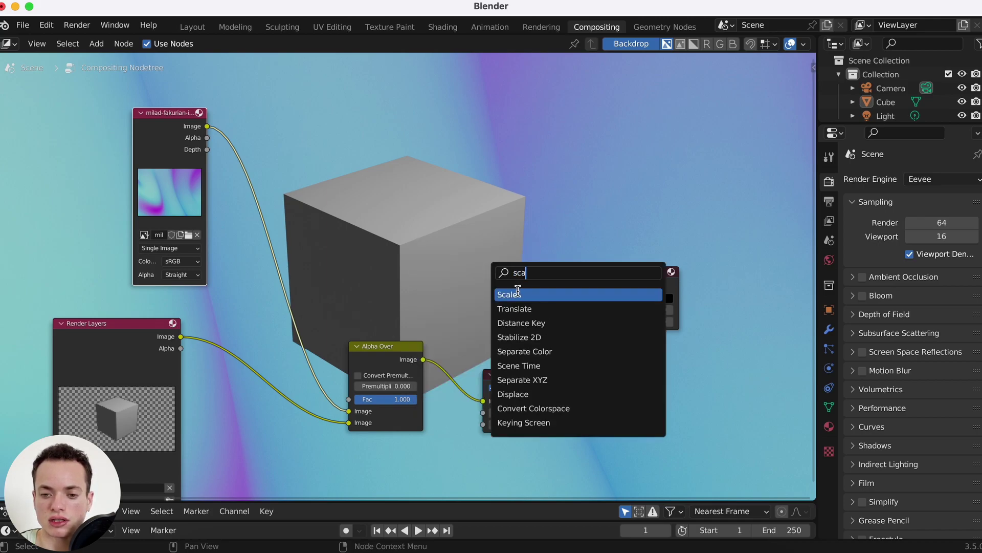
key("Return")
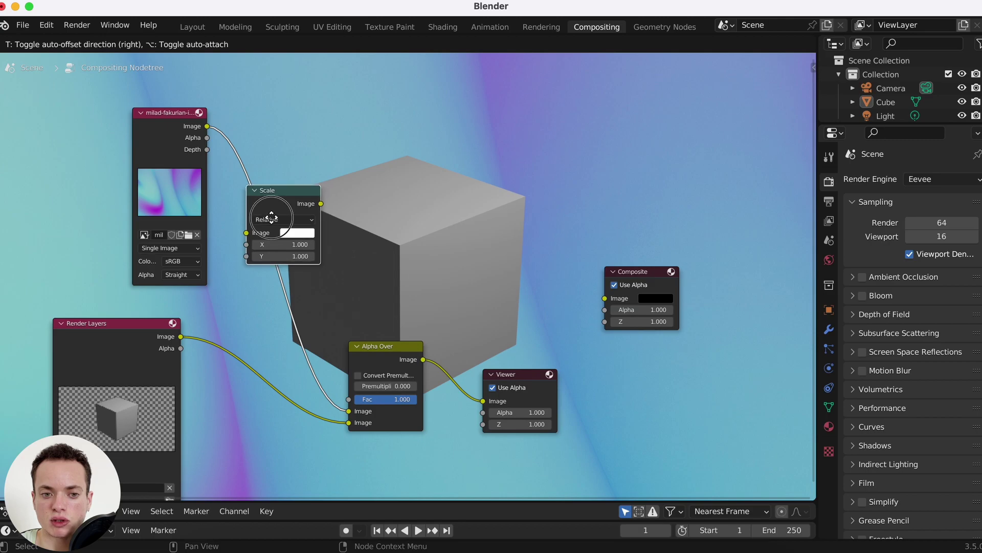
left_click(234, 206)
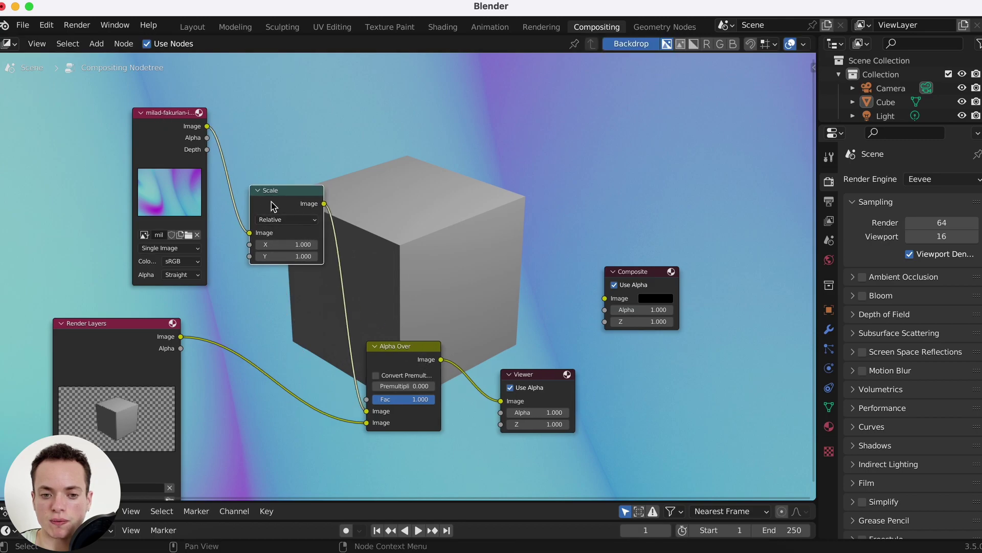
scroll(271, 206, "up", 3)
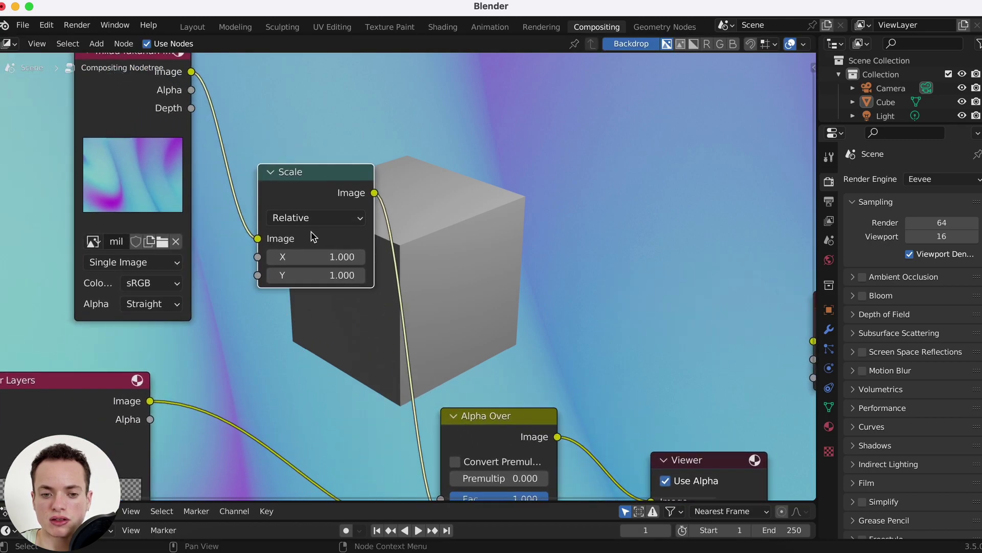
left_click(308, 218)
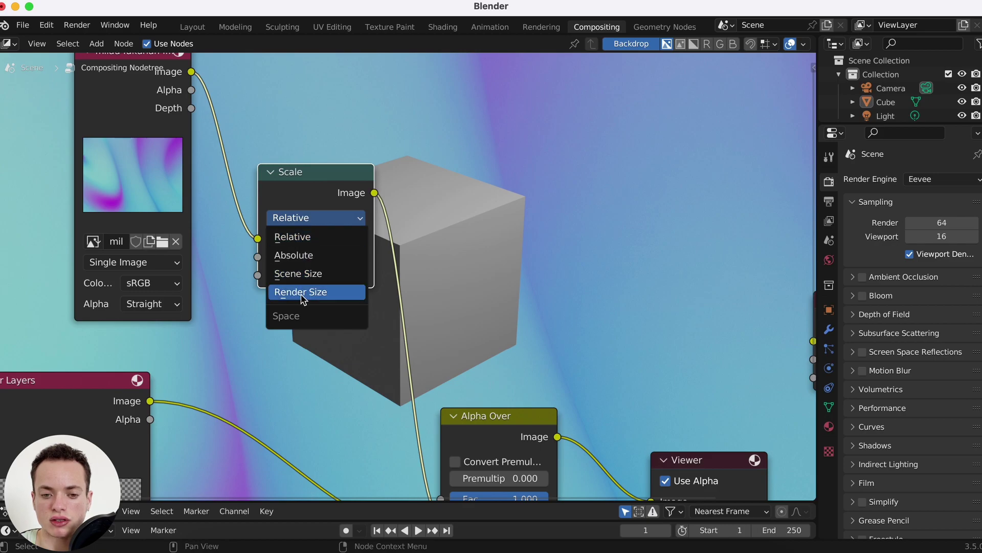
Set the Scale node to Render Size with Crop, keeping the offset at 0
left_click(320, 295)
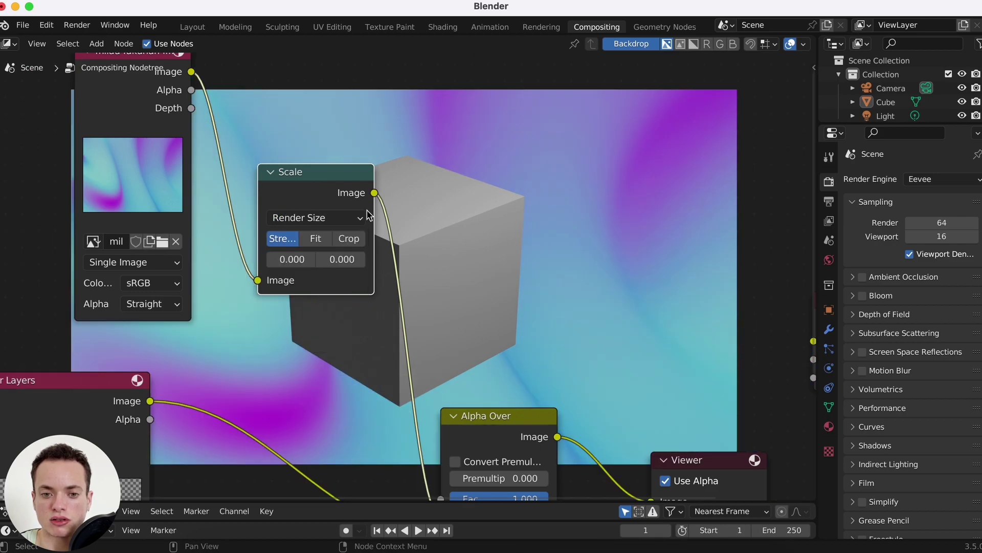
middle_click_drag(435, 202, 369, 213)
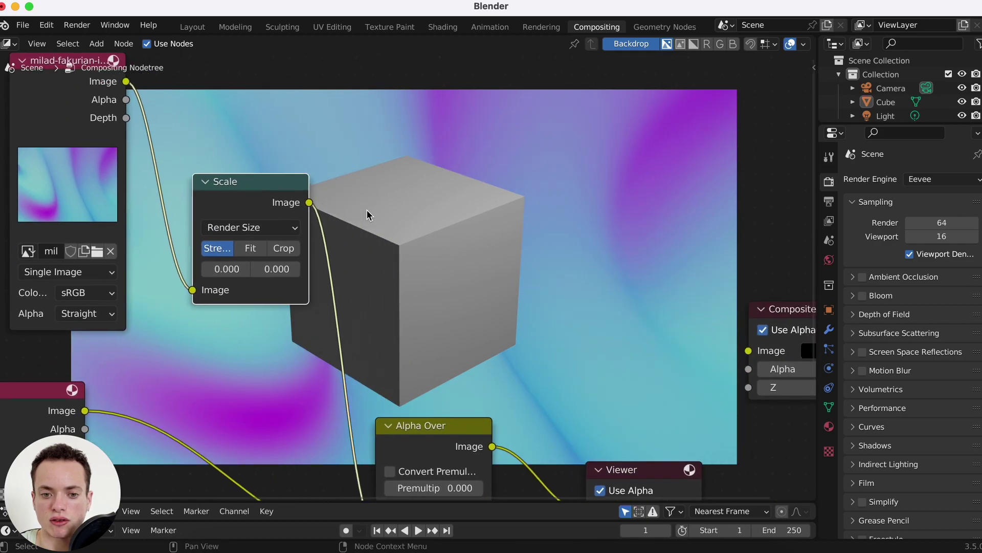
left_click(288, 252)
scroll(276, 266, "down", 1)
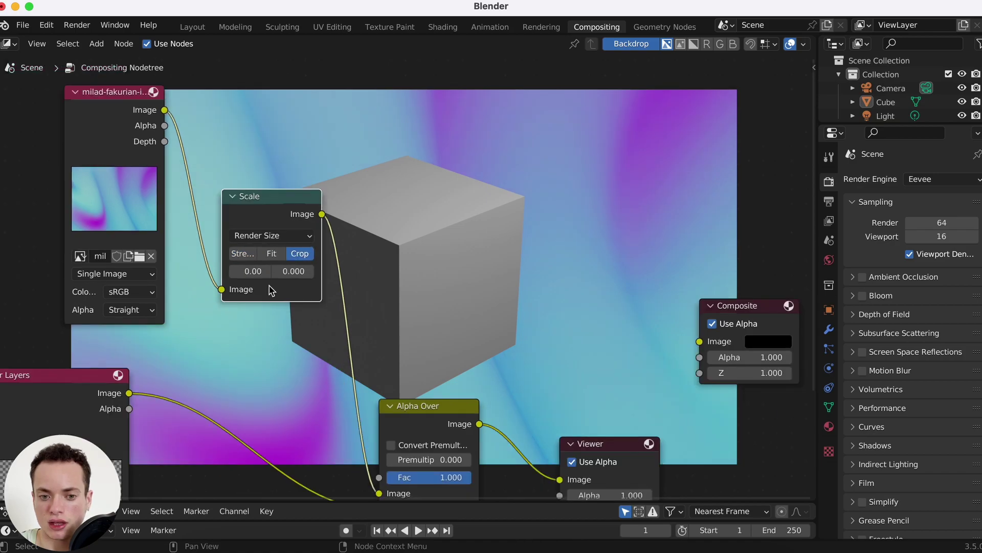
left_click_drag(251, 273, 289, 272)
key("BackSpace")
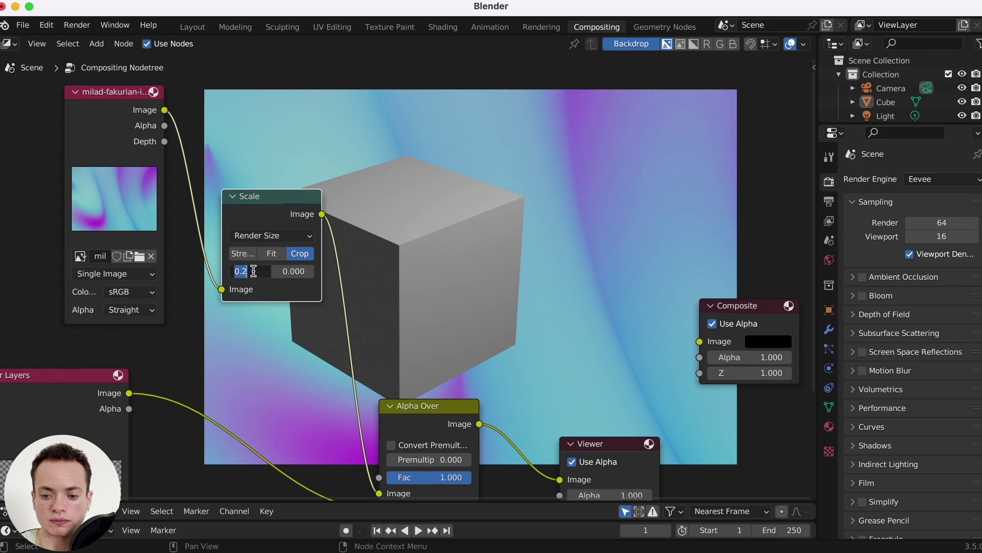
key("BackSpace")
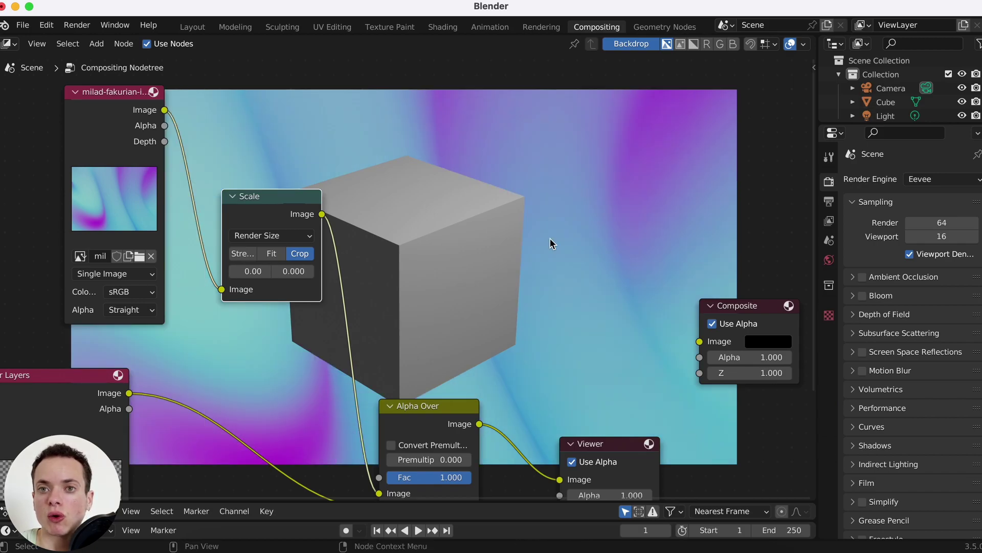